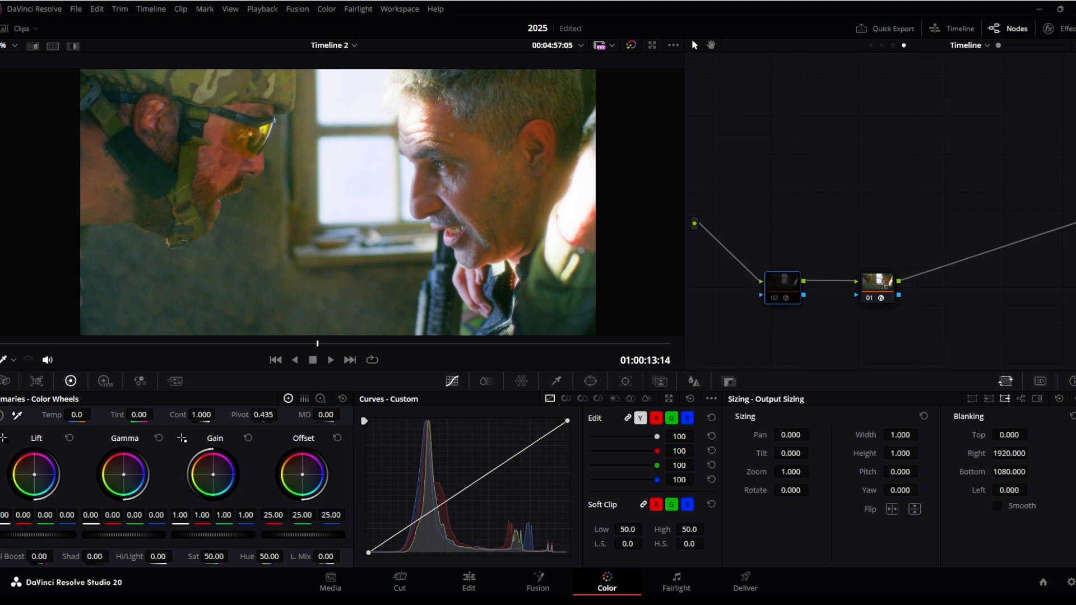
# Enable node 02 in the timeline-level node graph and review its Film Look Creator settings
pyautogui.hotkey('ctrl', 'd')
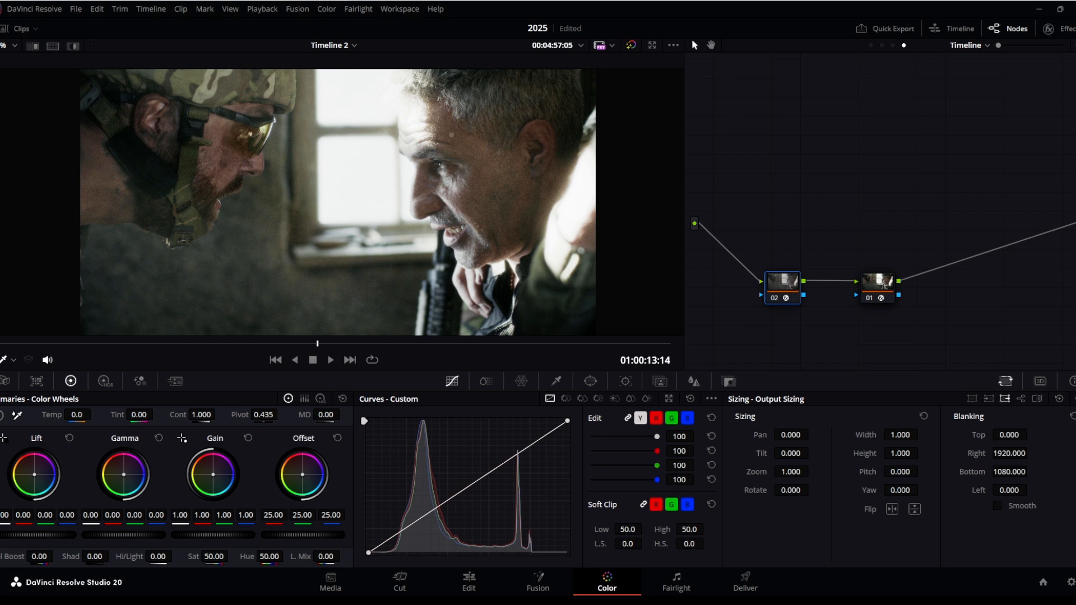
pyautogui.click(1058, 29)
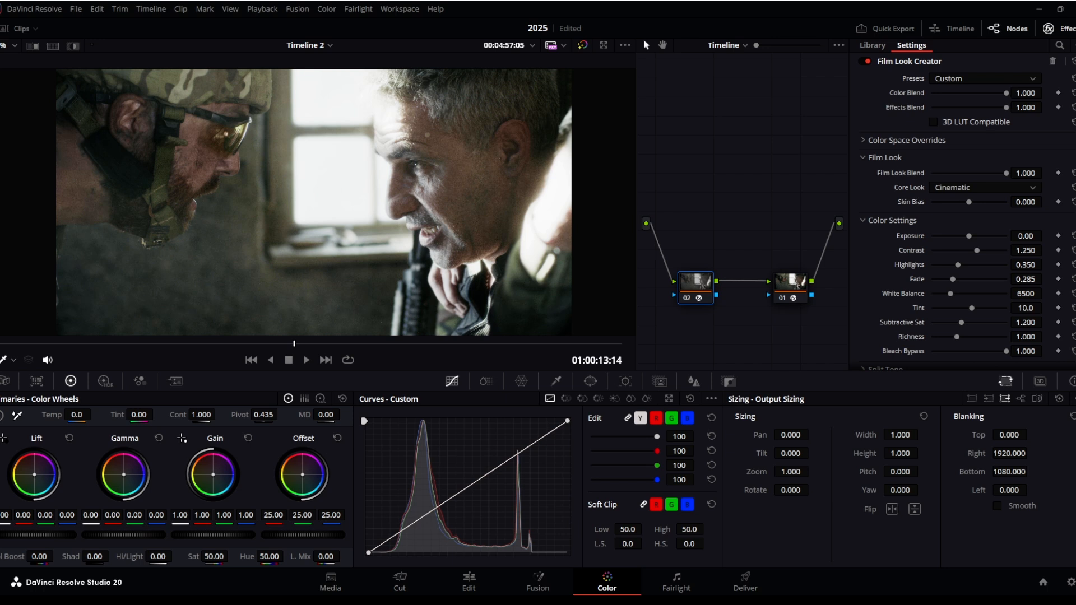
pyautogui.click(1056, 28)
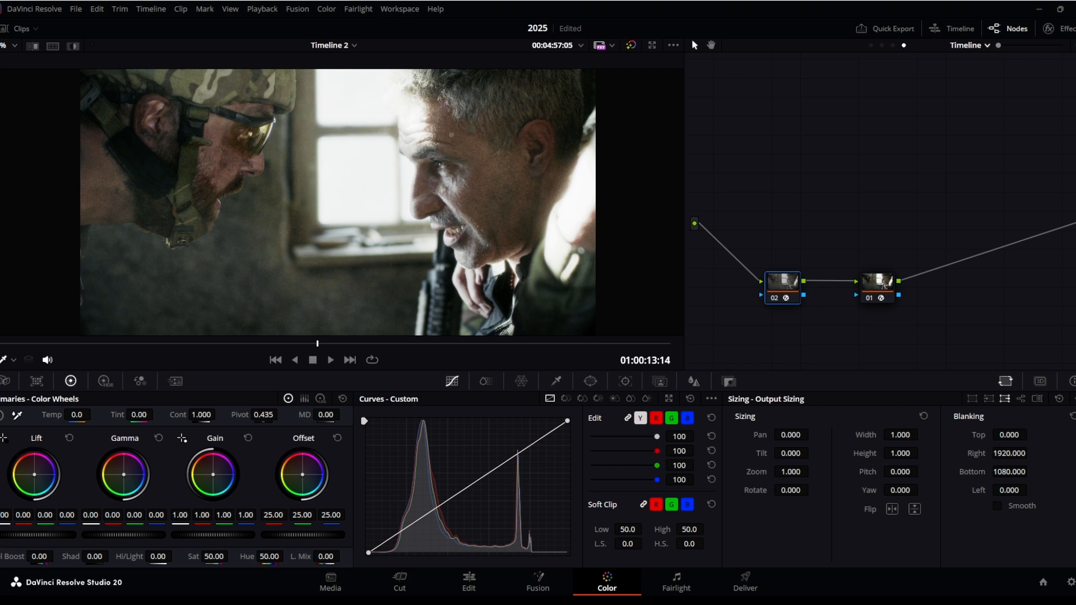
# Switch to the clip-level node graph and enable the Prim, Bal, Sat, MD and Trim nodes
pyautogui.click(881, 45)
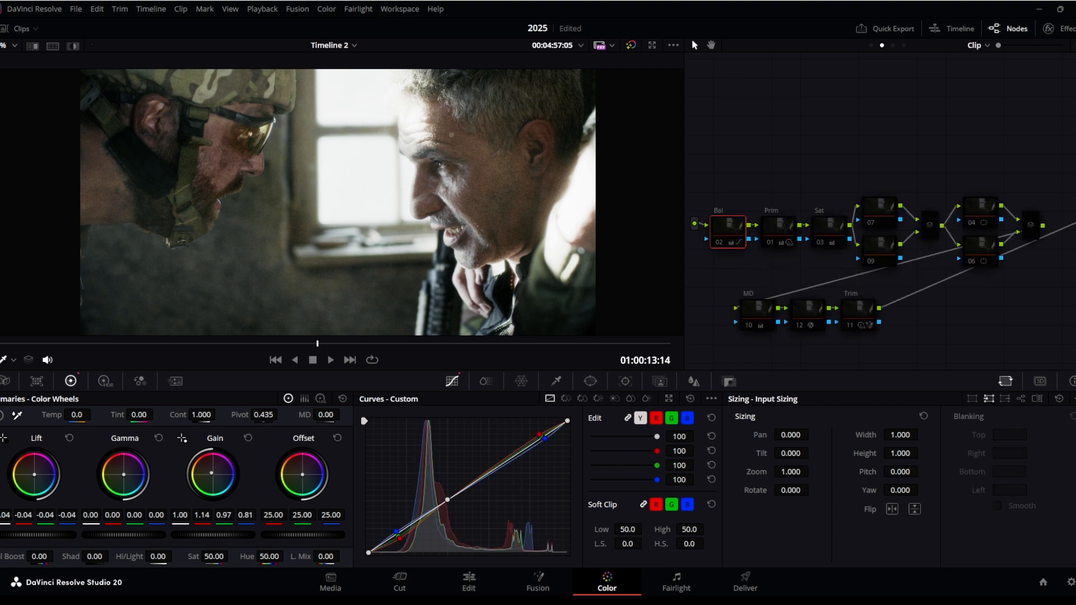
pyautogui.click(770, 243)
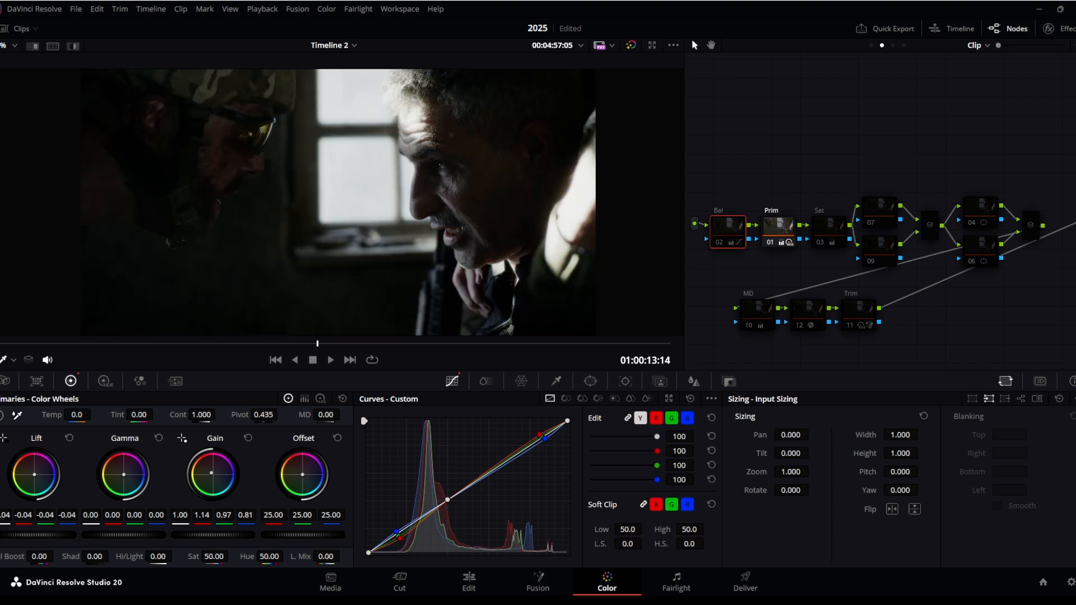
pyautogui.hotkey('ctrl', 's')
pyautogui.hotkey('ctrl', 'd')
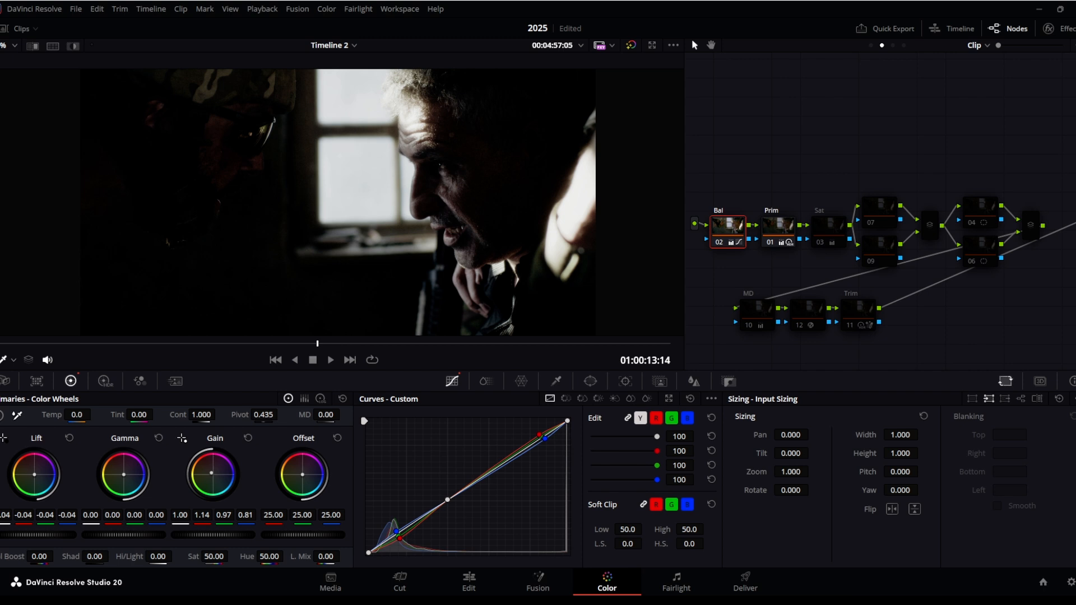
pyautogui.click(819, 242)
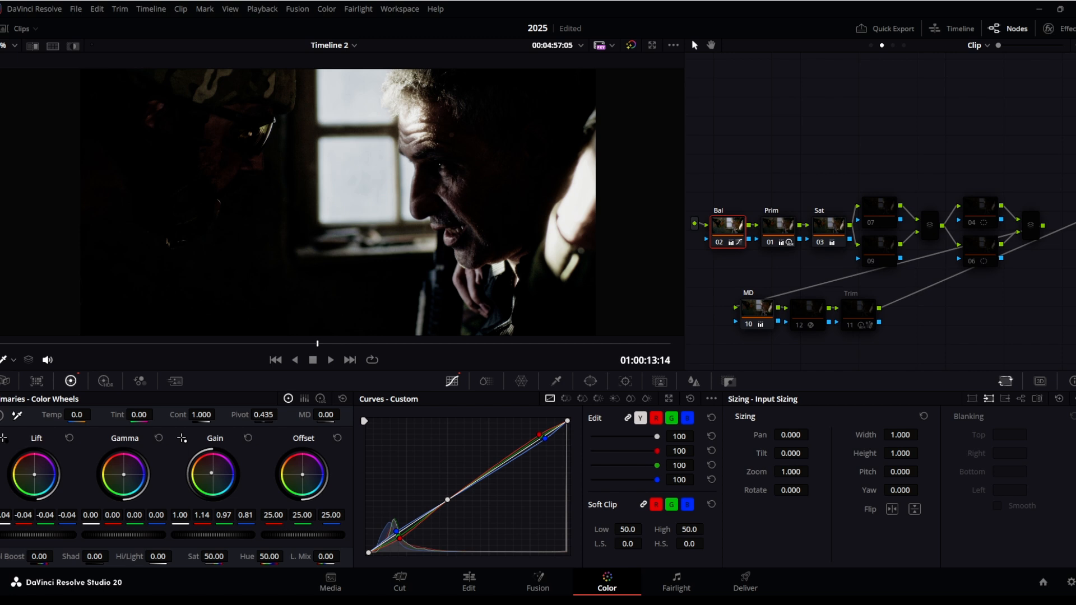
pyautogui.click(849, 325)
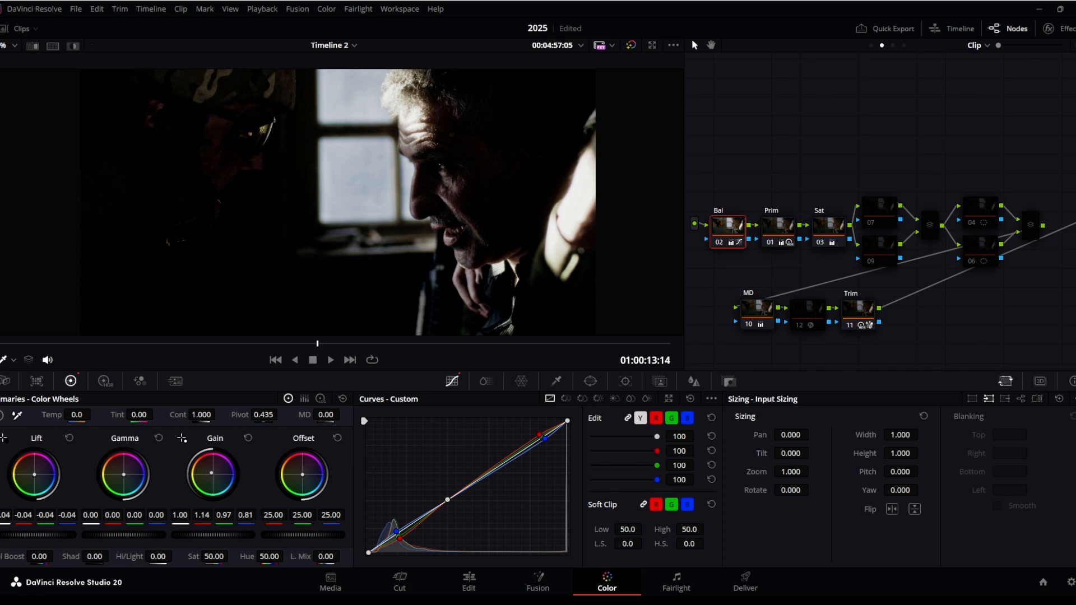
# Inspect the graded shot zoomed in with the viewer enlarged, and return to the grading layout
pyautogui.hotkey('shift', 'f')
pyautogui.scroll(9, 489, 178)
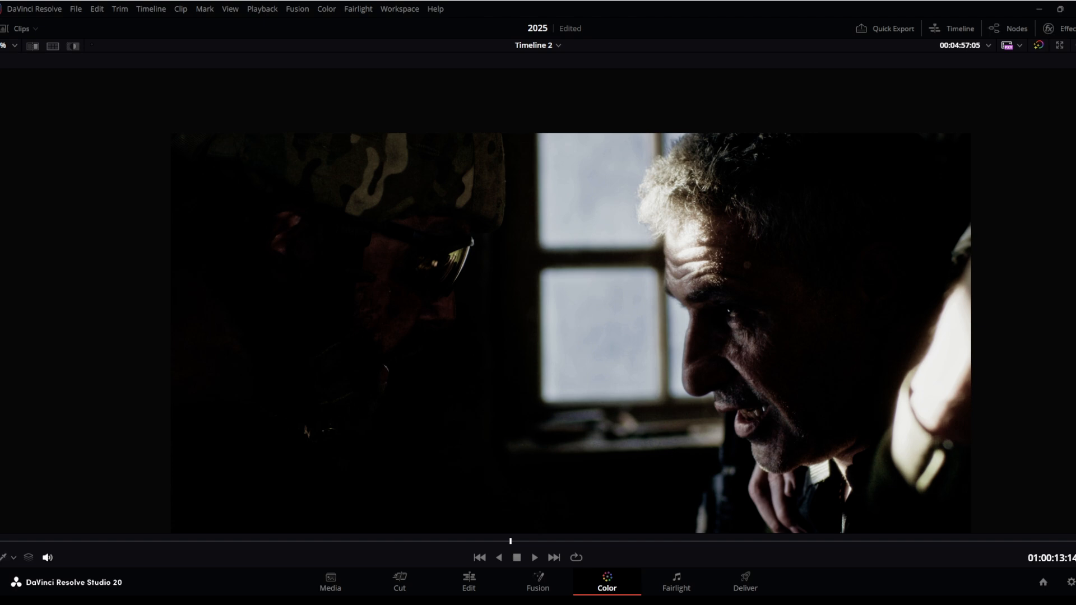
pyautogui.moveTo(538, 302); pyautogui.dragTo(494, 260)
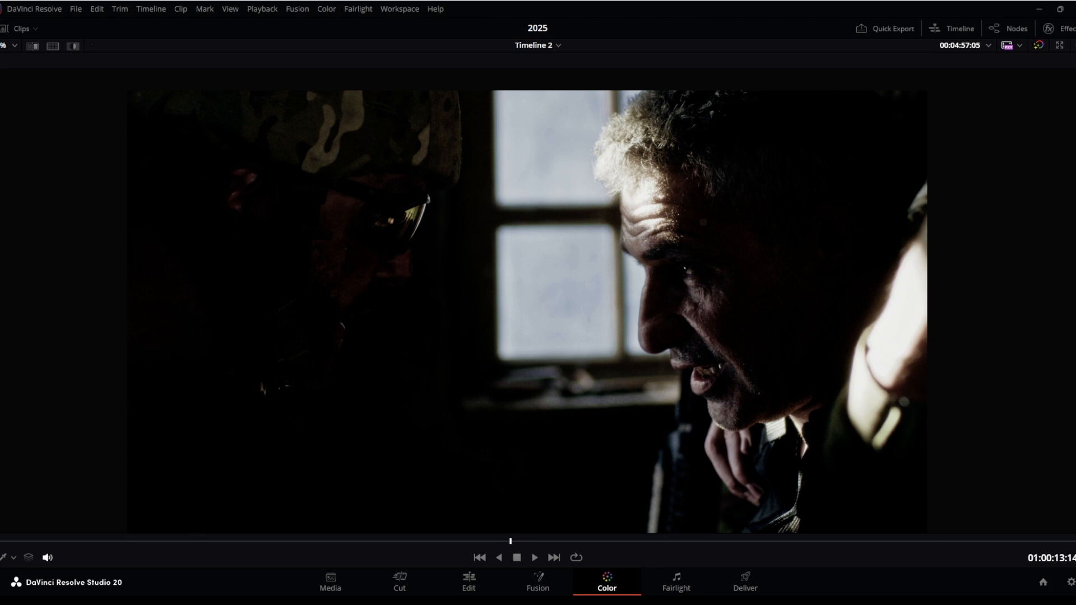
pyautogui.hotkey('alt', 'f')
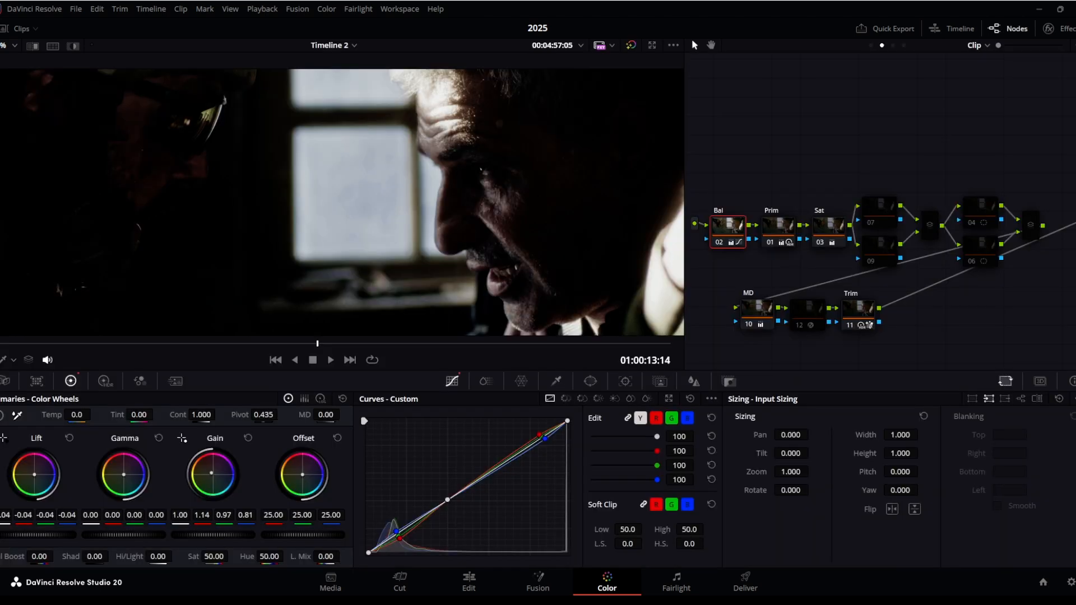
# Examine the Trim node's AI Magic Mask overlay on the background and its HDR color wheel adjustments
pyautogui.click(857, 310)
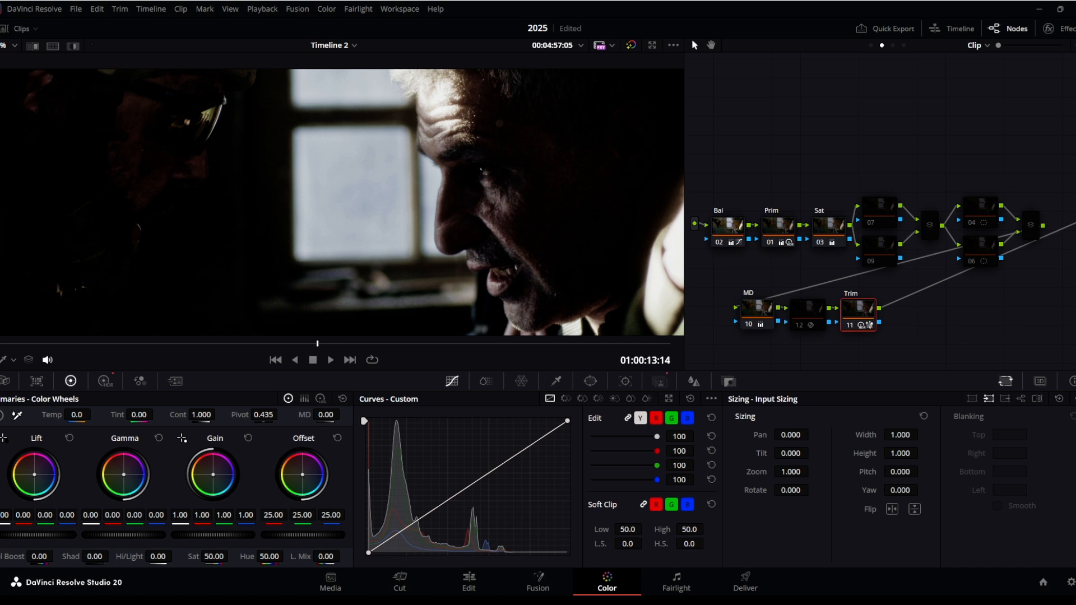
pyautogui.click(660, 382)
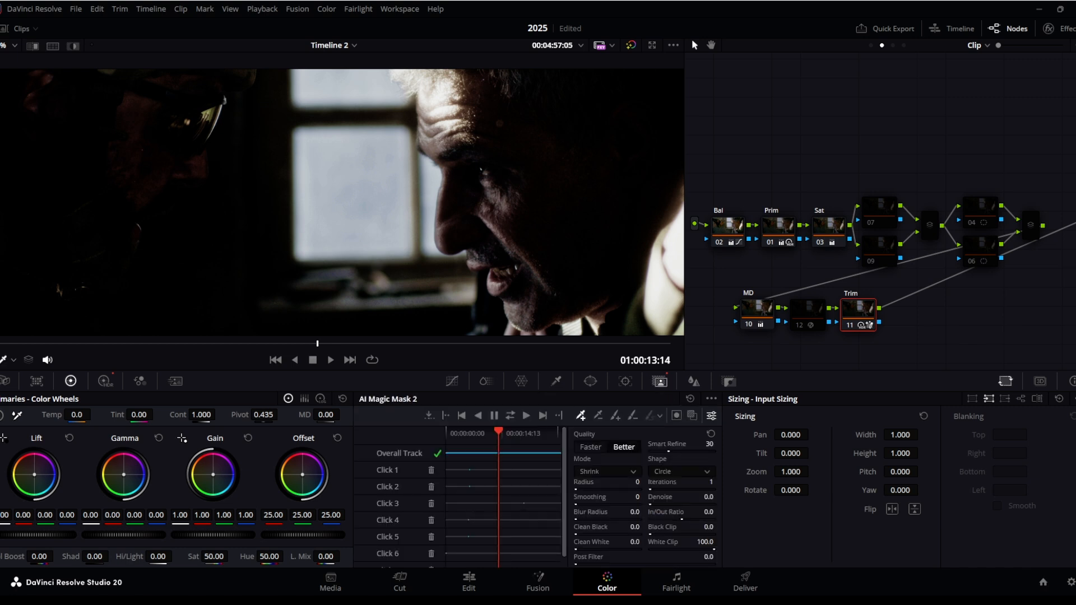
pyautogui.click(691, 415)
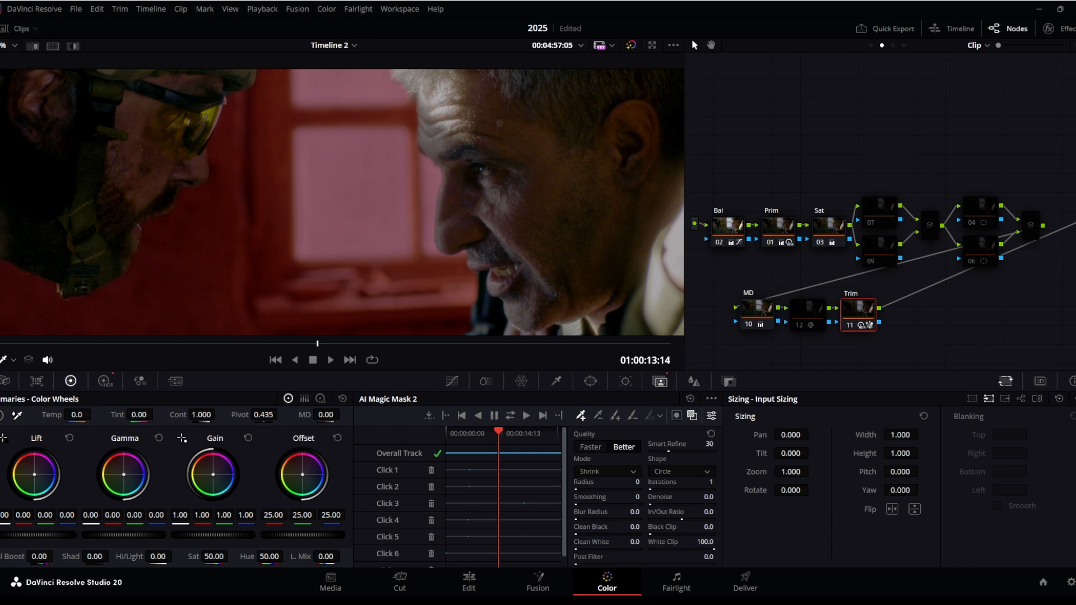
pyautogui.scroll(-2, 533, 257)
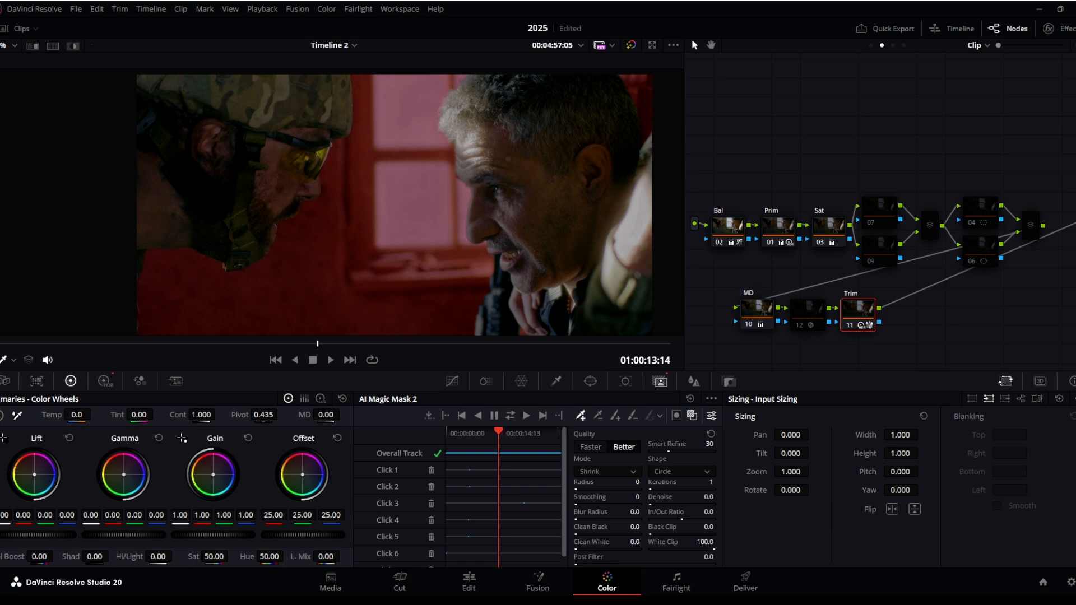
pyautogui.click(105, 381)
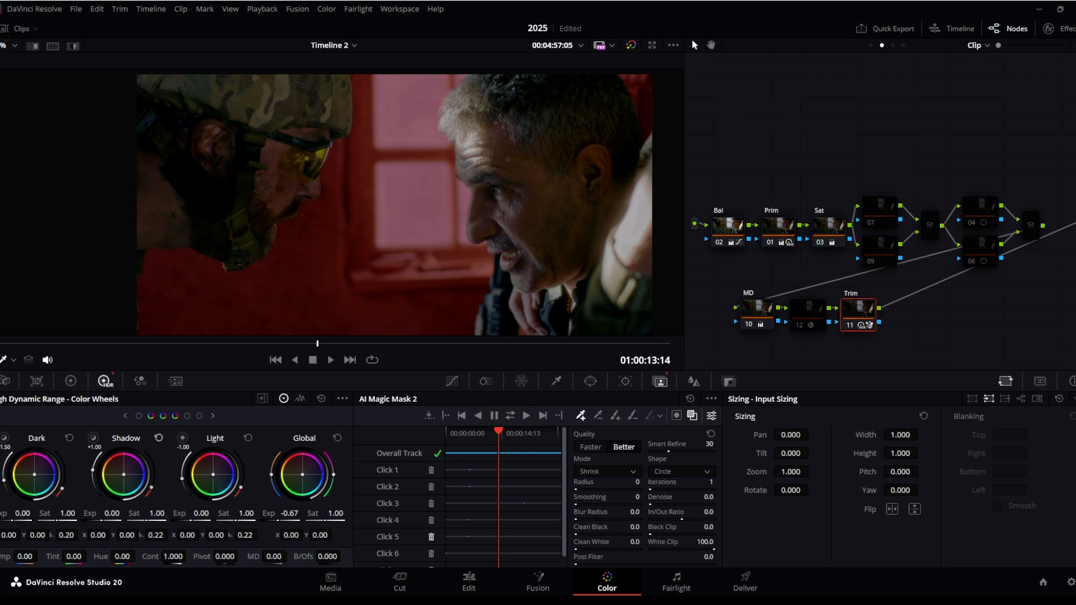
pyautogui.click(71, 381)
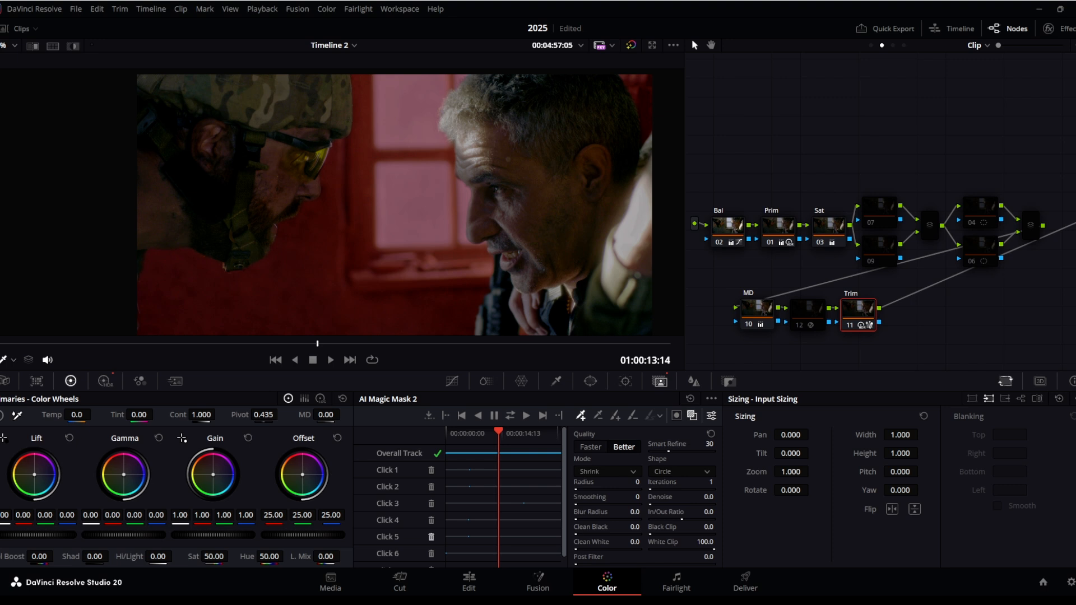
pyautogui.click(692, 415)
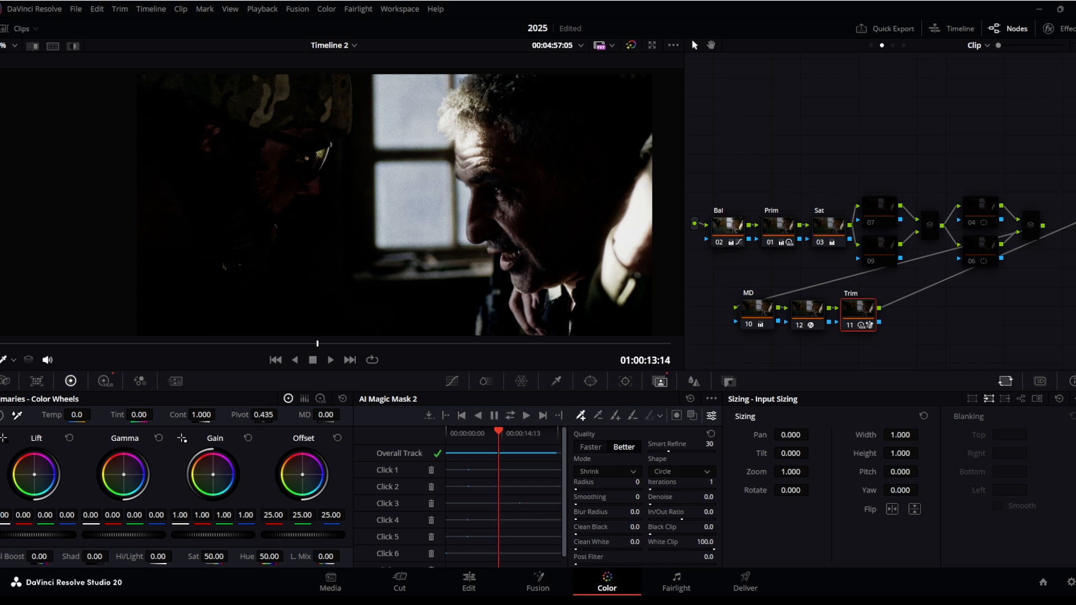
# Review the Dehancer Pro settings applied on node 12
pyautogui.click(807, 310)
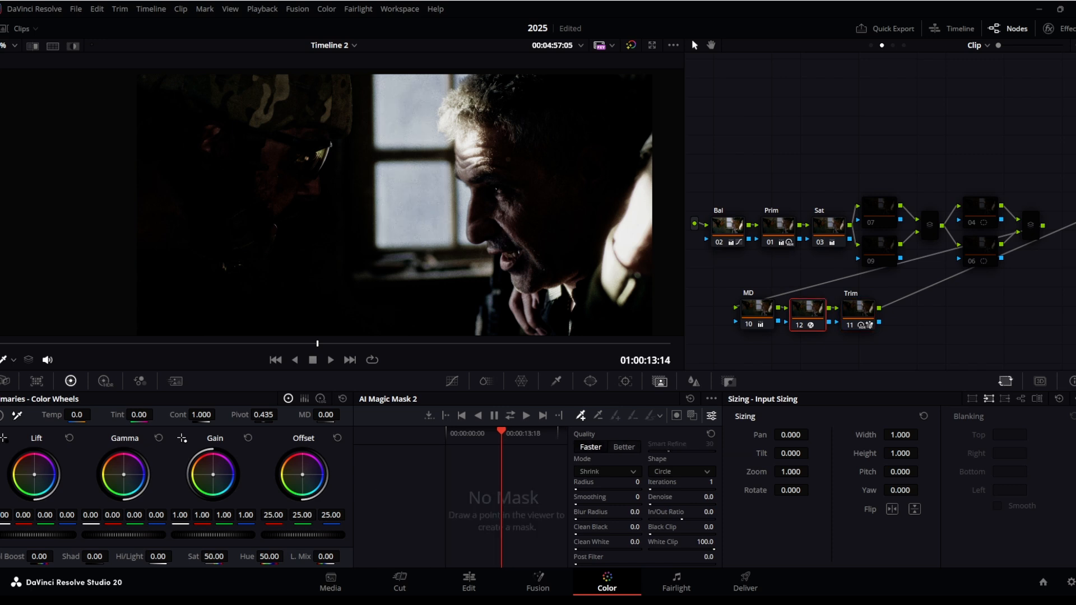
pyautogui.click(1049, 28)
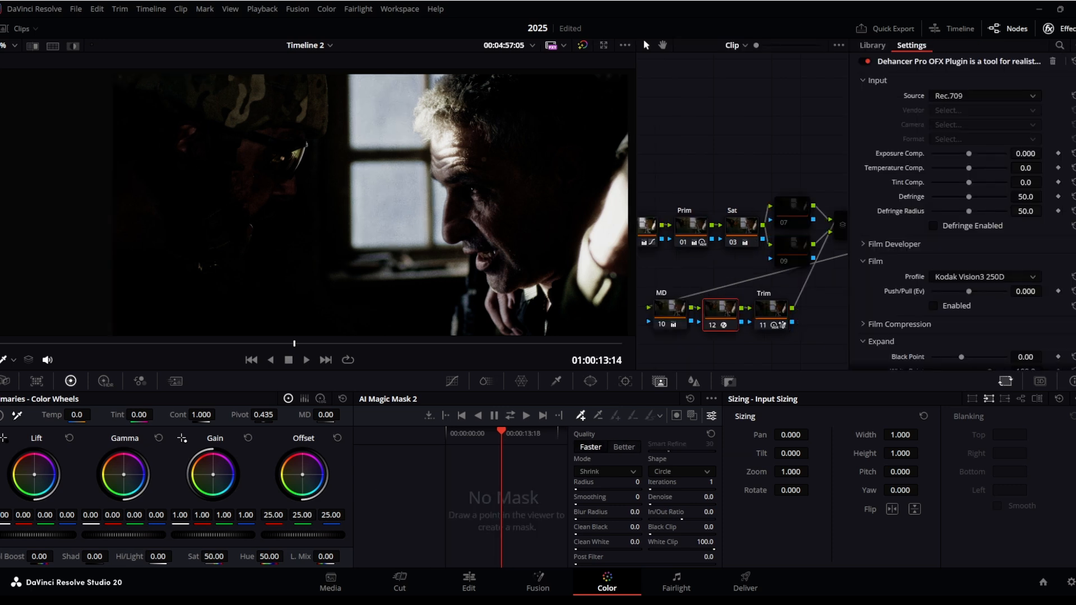
pyautogui.scroll(-5, 963, 219)
pyautogui.scroll(-10, 961, 218)
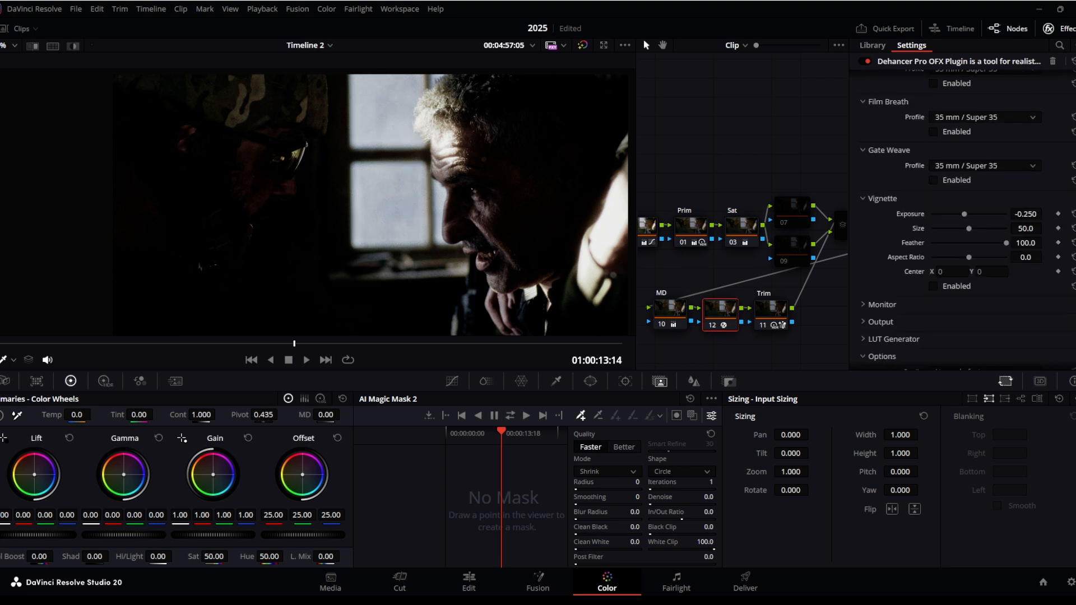
# Examine the film texture from node 12 at several zoom levels in the enlarged viewer, alongside the node graph
pyautogui.hotkey('alt', 'f')
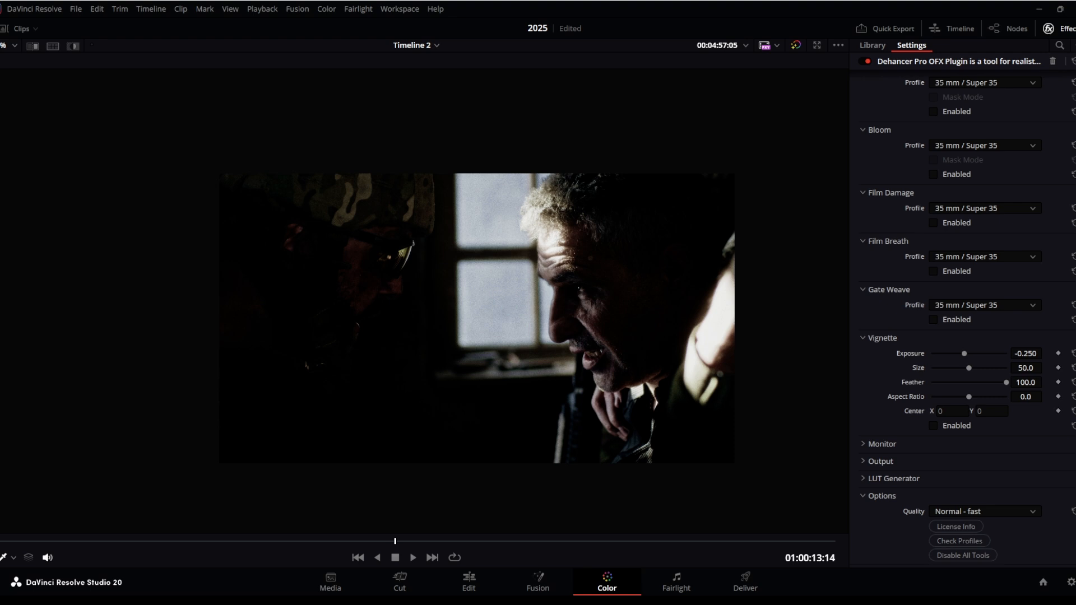
pyautogui.scroll(9, 482, 294)
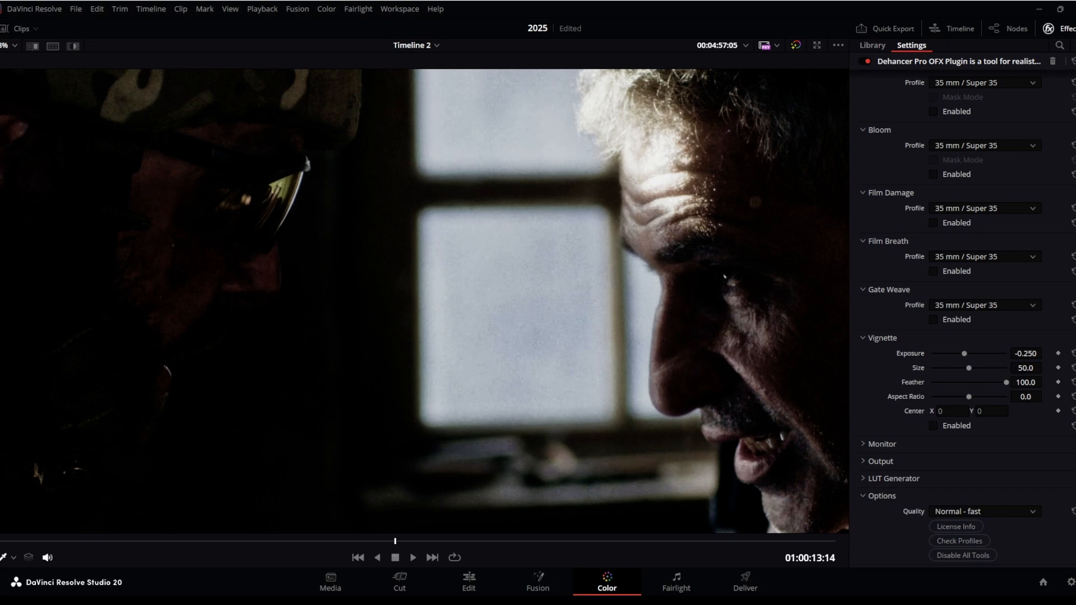
pyautogui.scroll(-4, 482, 294)
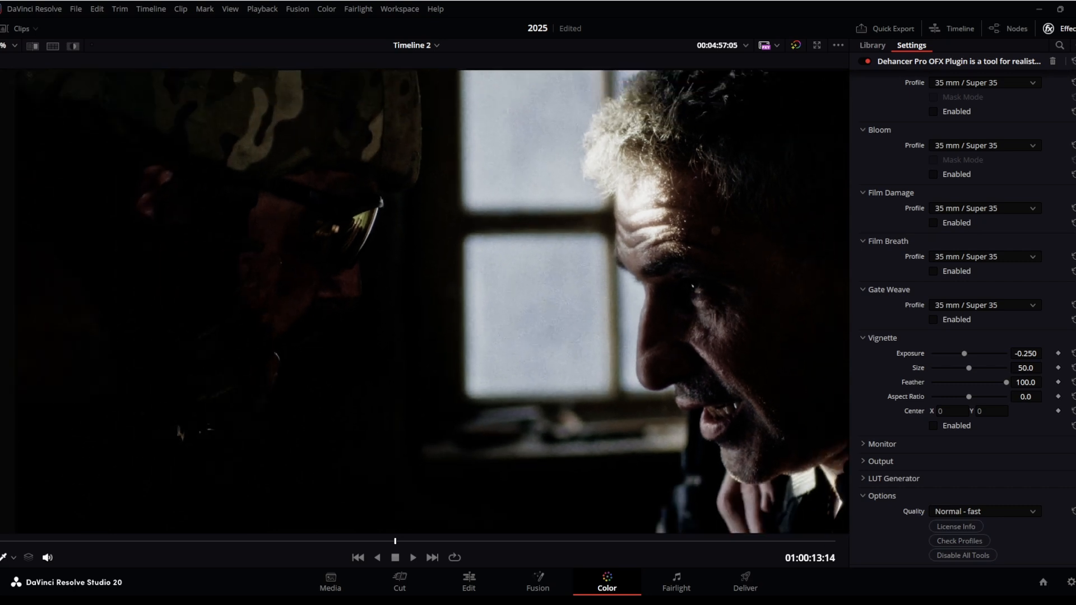
pyautogui.moveTo(482, 294); pyautogui.dragTo(383, 267)
pyautogui.scroll(3, 663, 266)
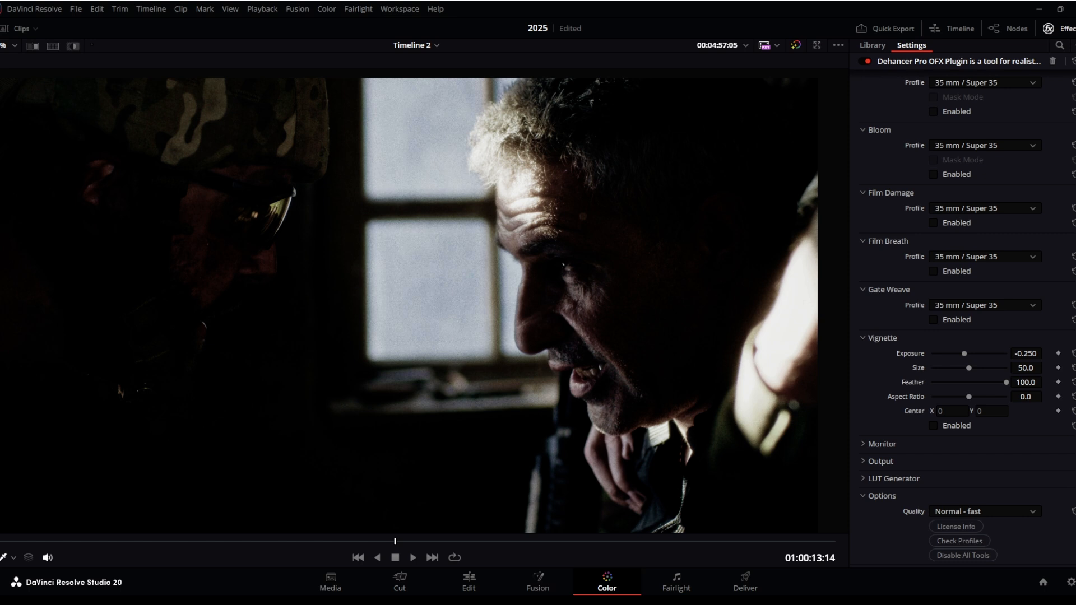
pyautogui.click(1006, 28)
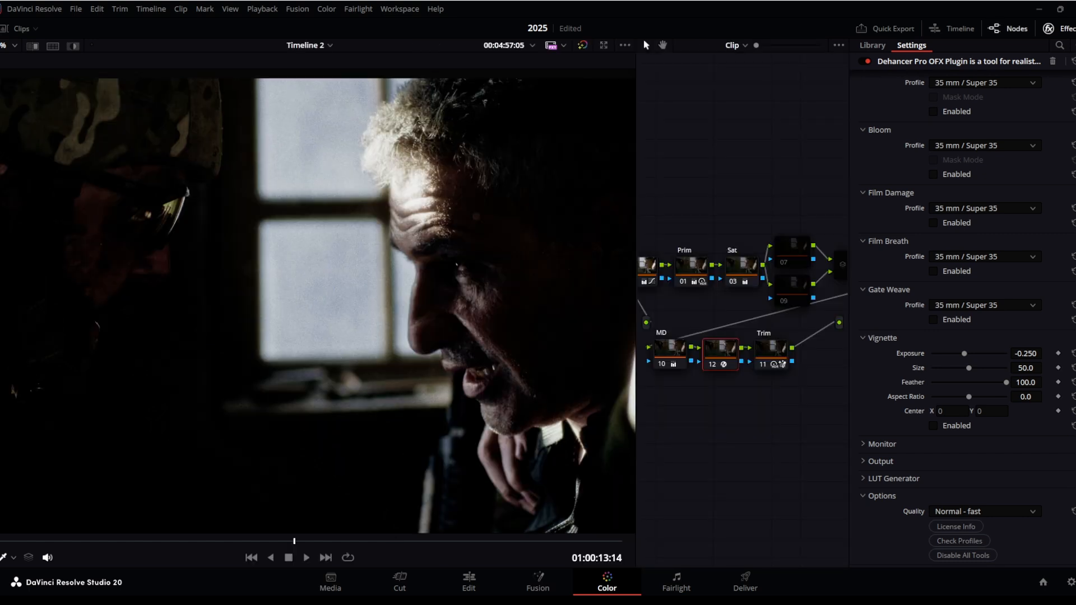
pyautogui.moveTo(742, 420)
pyautogui.mouseDown()
pyautogui.moveTo(653, 417)
pyautogui.moveTo(753, 419)
pyautogui.mouseUp()
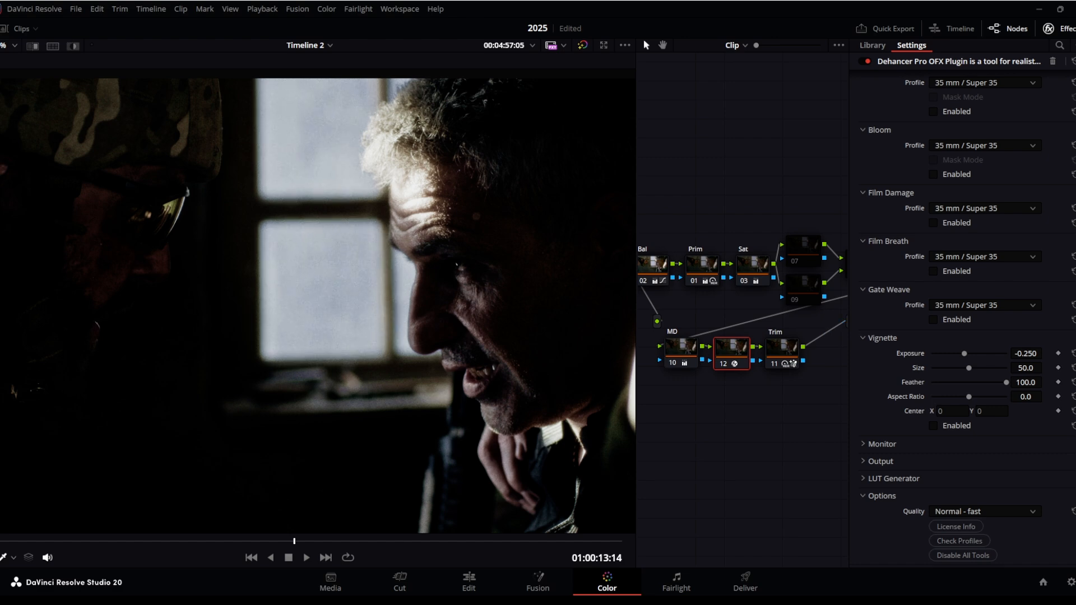
pyautogui.hotkey('alt', 'f')
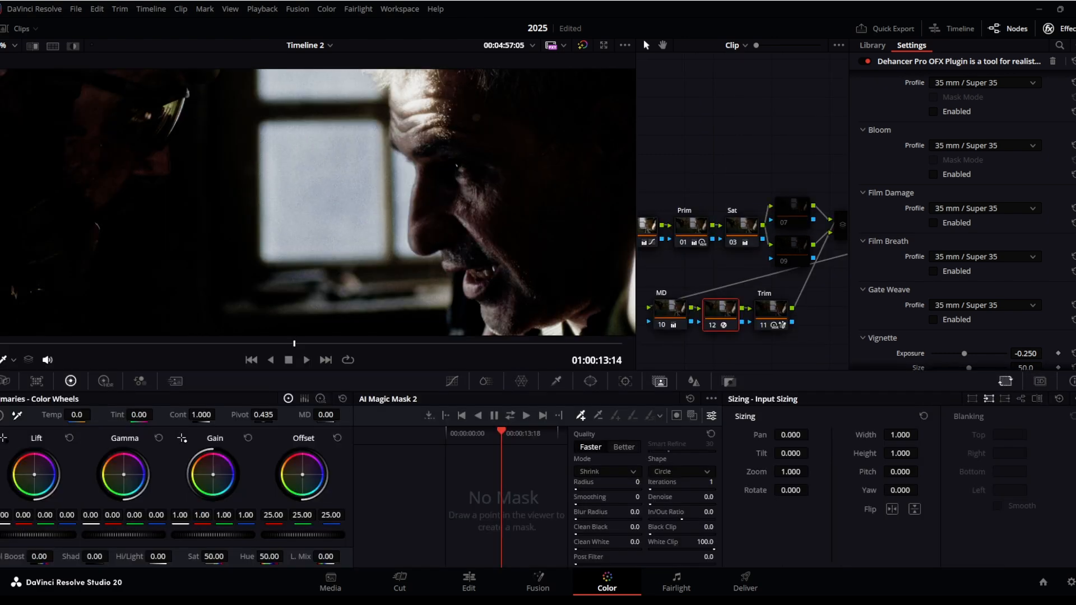
# Compare the shot with all grades bypassed and active in the enlarged viewer without the effect settings, and save the project
pyautogui.hotkey('shift', 'f')
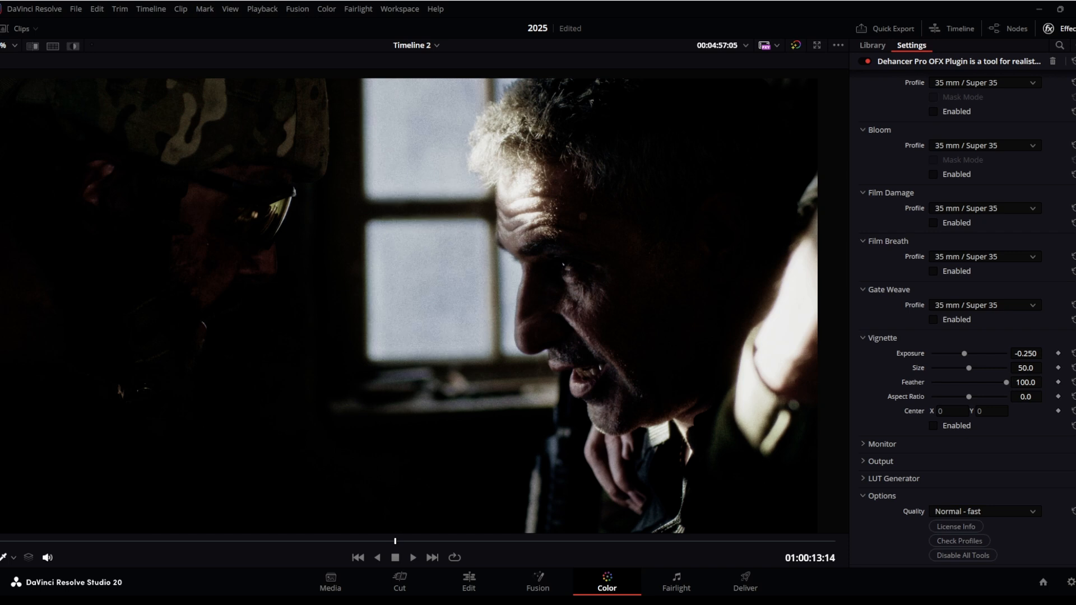
pyautogui.click(1049, 28)
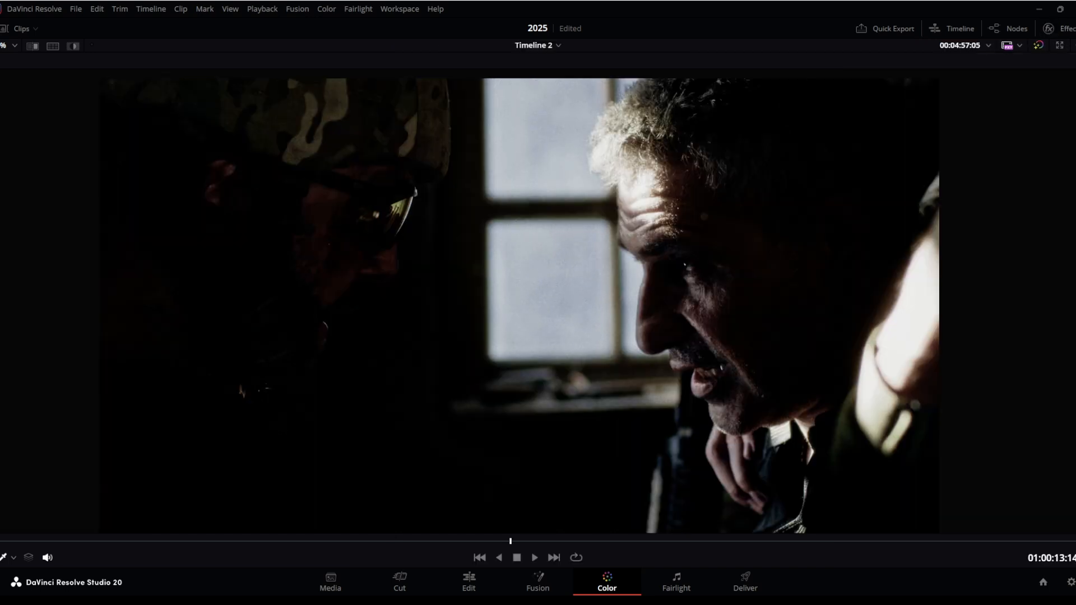
pyautogui.click(1038, 45)
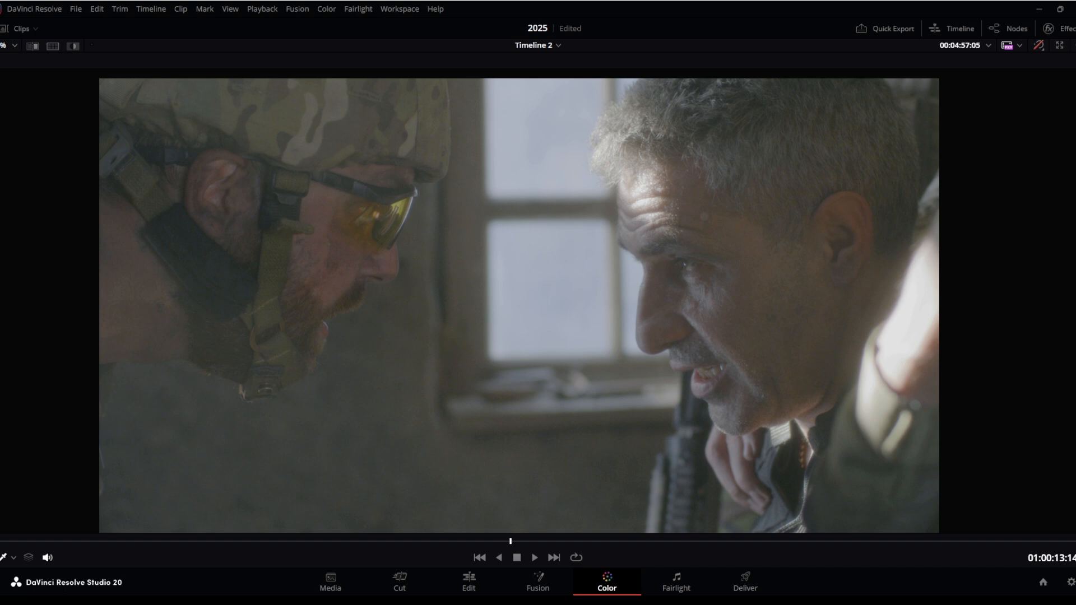
pyautogui.click(1038, 45)
pyautogui.click(1038, 45)
pyautogui.click(1038, 45)
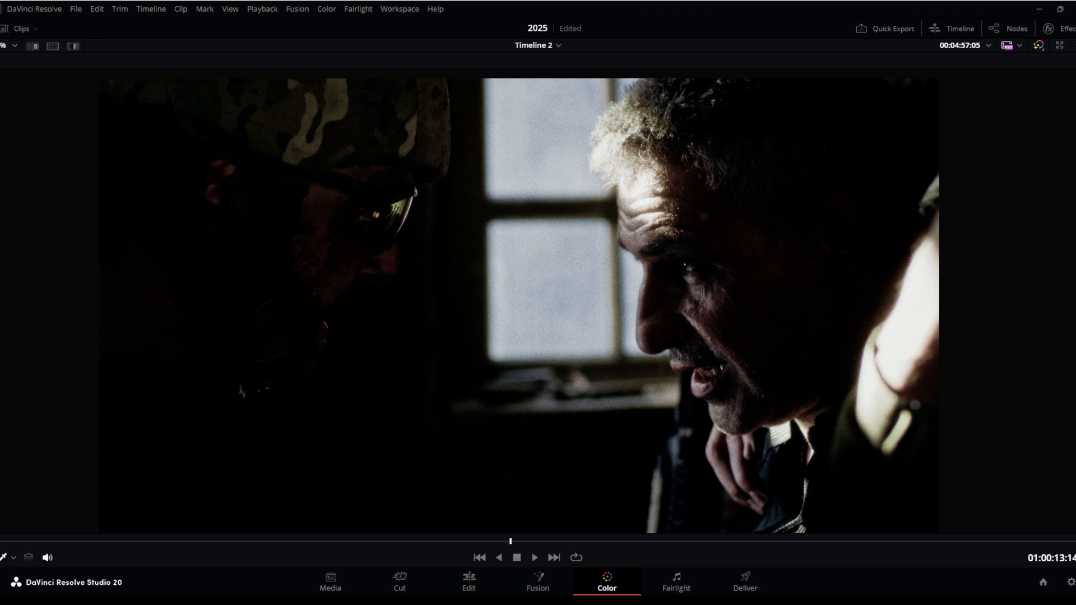
pyautogui.hotkey('ctrl', 's')
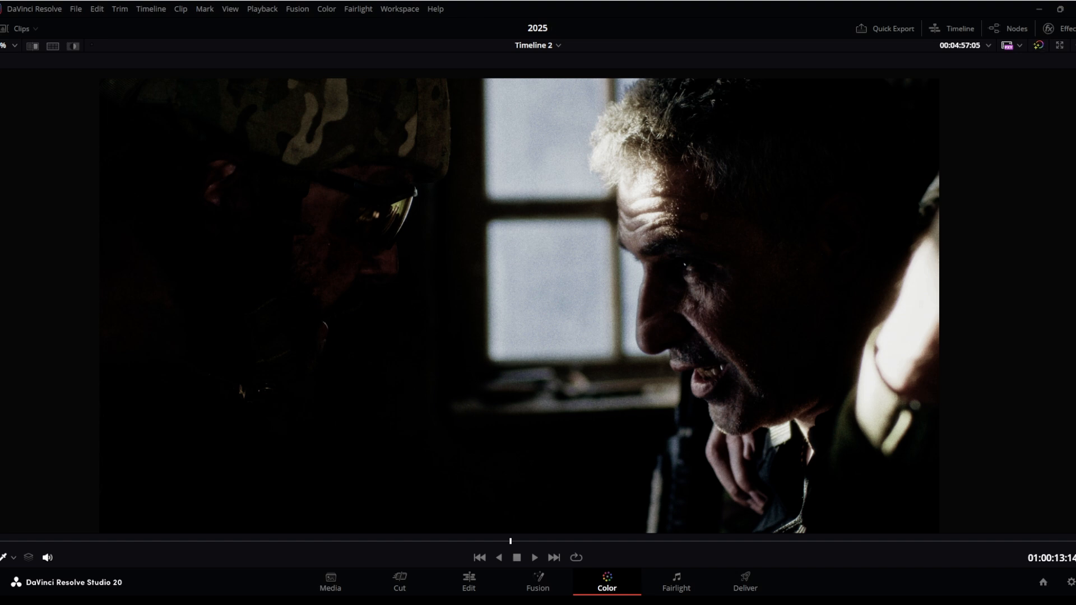